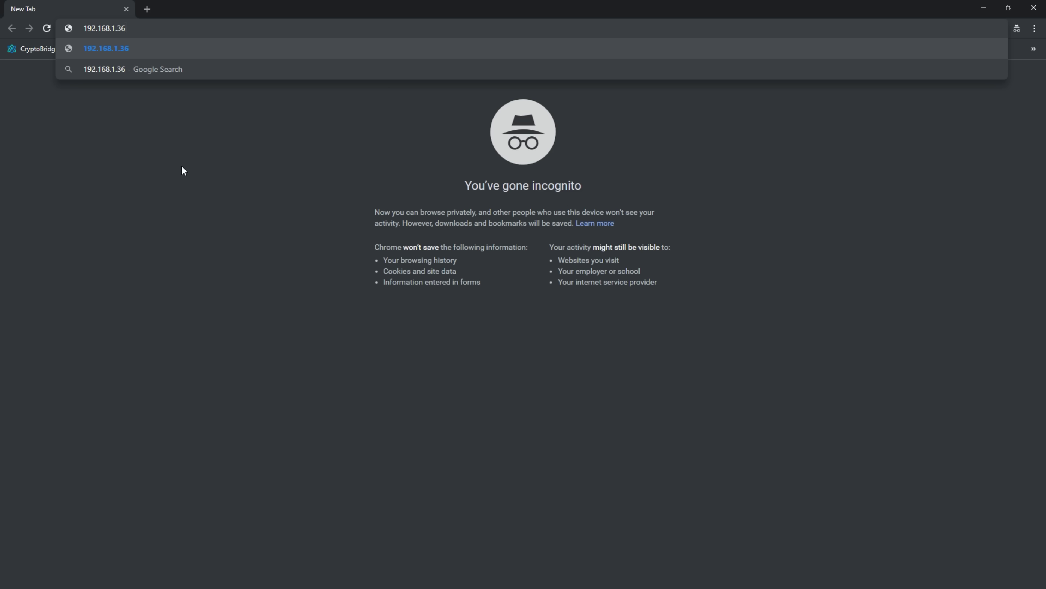
Step: Load 192.168.1.36 and sign in to the Black Miner panel with the admin username and password
{"action": "key", "text": "Return"}
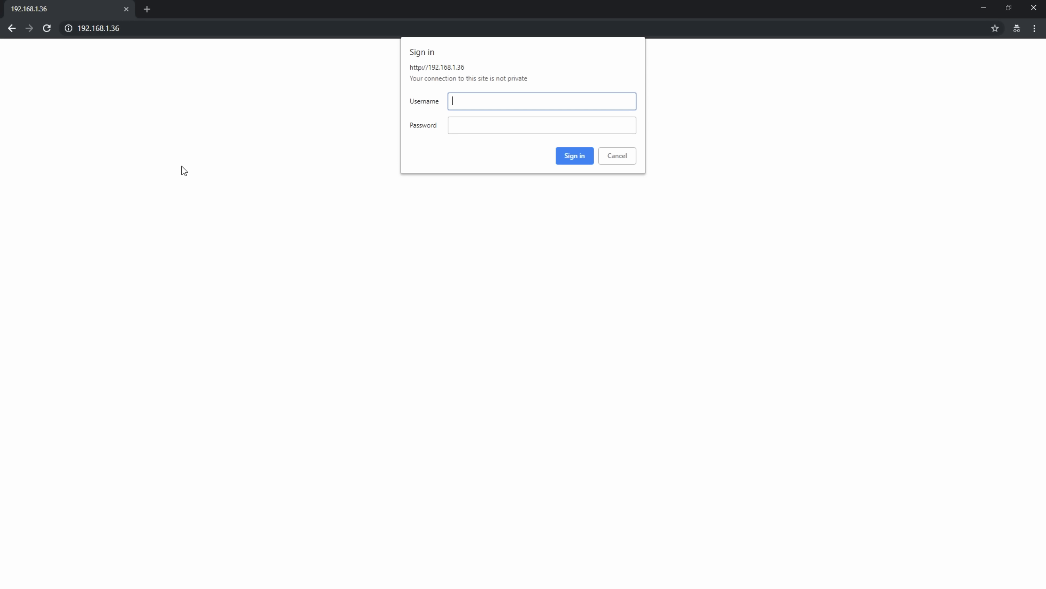
{"action": "type", "text": "root"}
{"action": "key", "text": "Tab"}
{"action": "type", "text": "••••"}
{"action": "key", "text": "Return"}
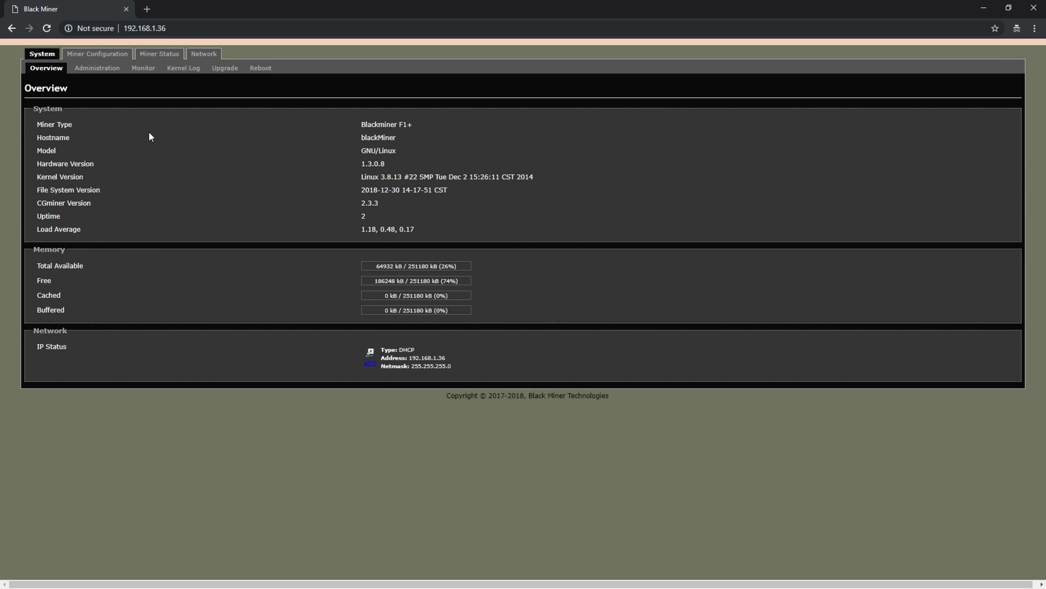
Step: Open Miner Configuration to see the amoveo General Settings and pools
{"action": "left_click", "coordinate": [105, 60]}
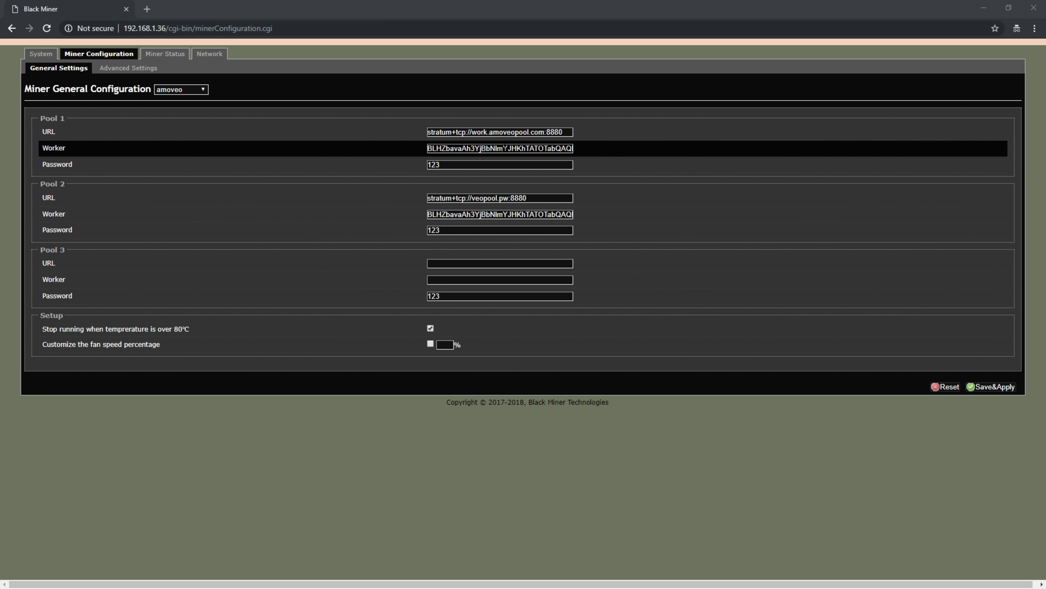
Step: Switch the coin to zp and paste the Zen Protocol pool URL and wallet worker into Pool 1
{"action": "left_click", "coordinate": [203, 89]}
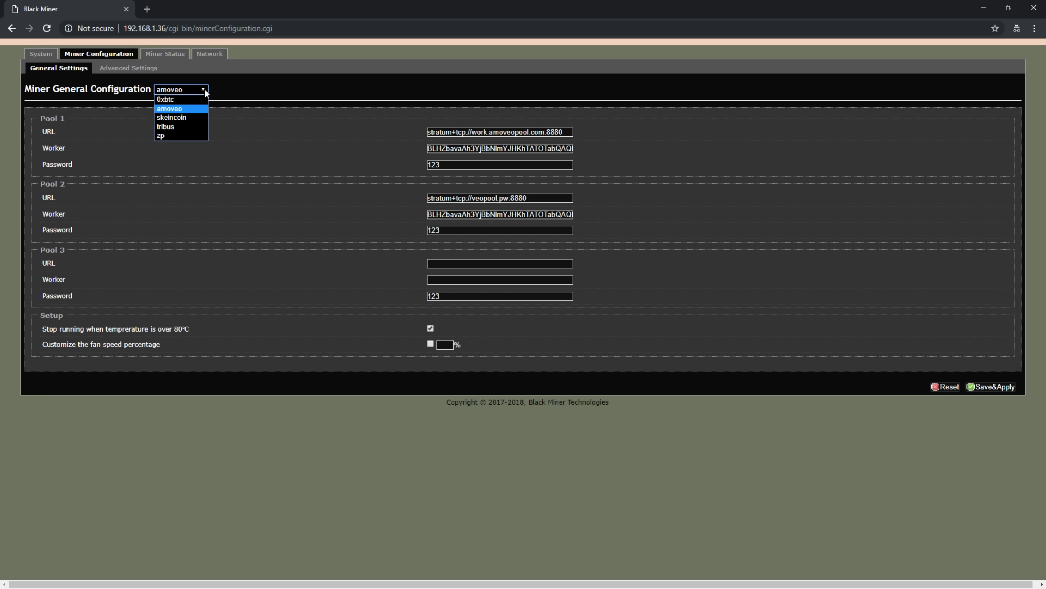
{"action": "left_click", "coordinate": [181, 137]}
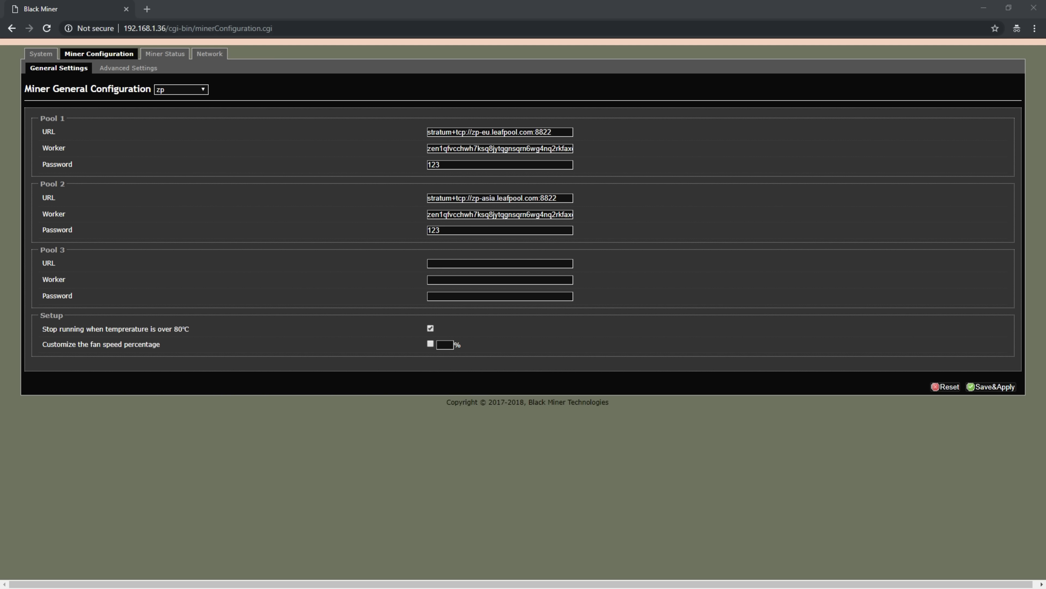
{"action": "triple_click", "coordinate": [494, 132]}
{"action": "type", "text": "stratum+tcp://pool.zenprotocolpool.com:8822"}
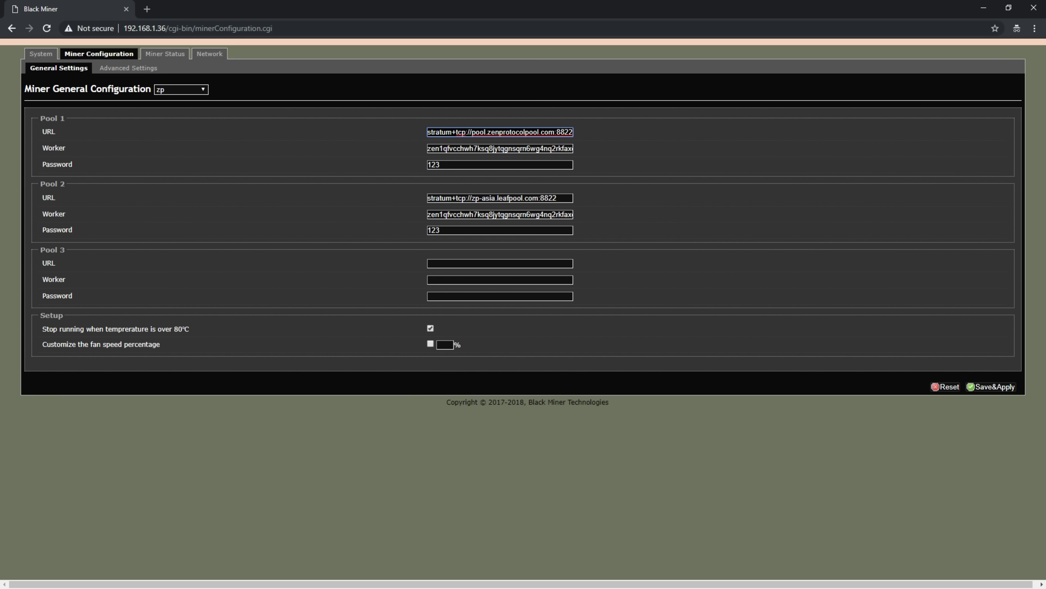
{"action": "key", "text": "alt+Tab"}
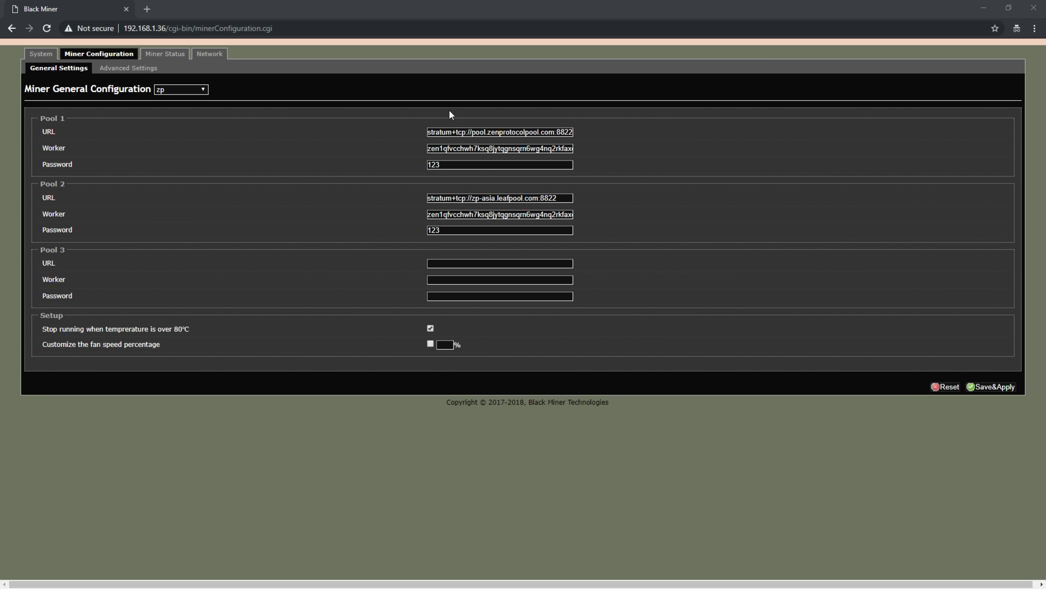
{"action": "triple_click", "coordinate": [495, 149]}
{"action": "key", "text": "ctrl+v"}
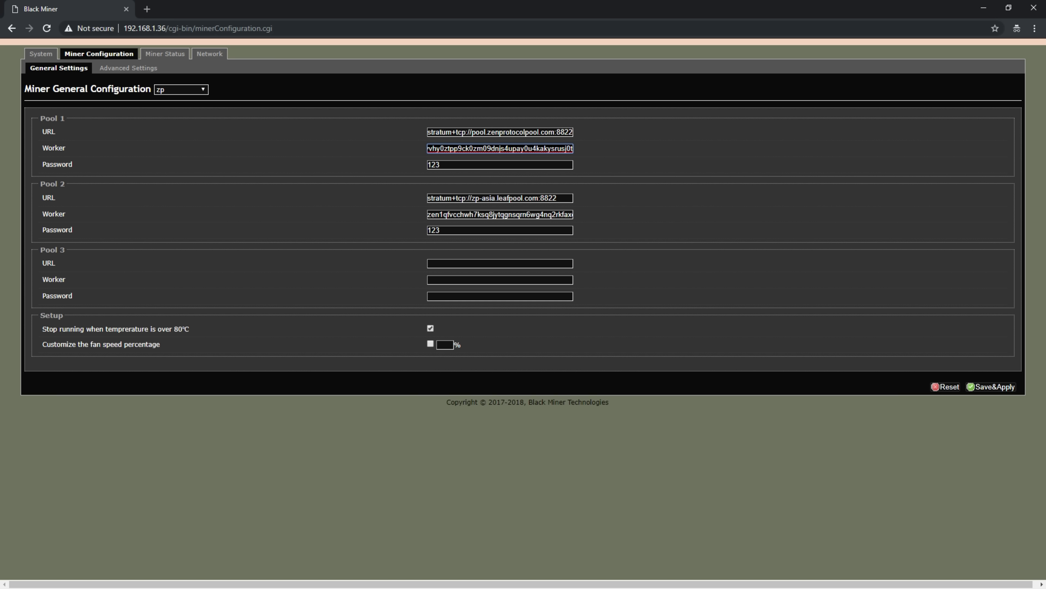
Step: Clear the Pool 2 password, worker and URL fields, then Save&Apply the settings
{"action": "triple_click", "coordinate": [461, 230]}
{"action": "key", "text": "BackSpace"}
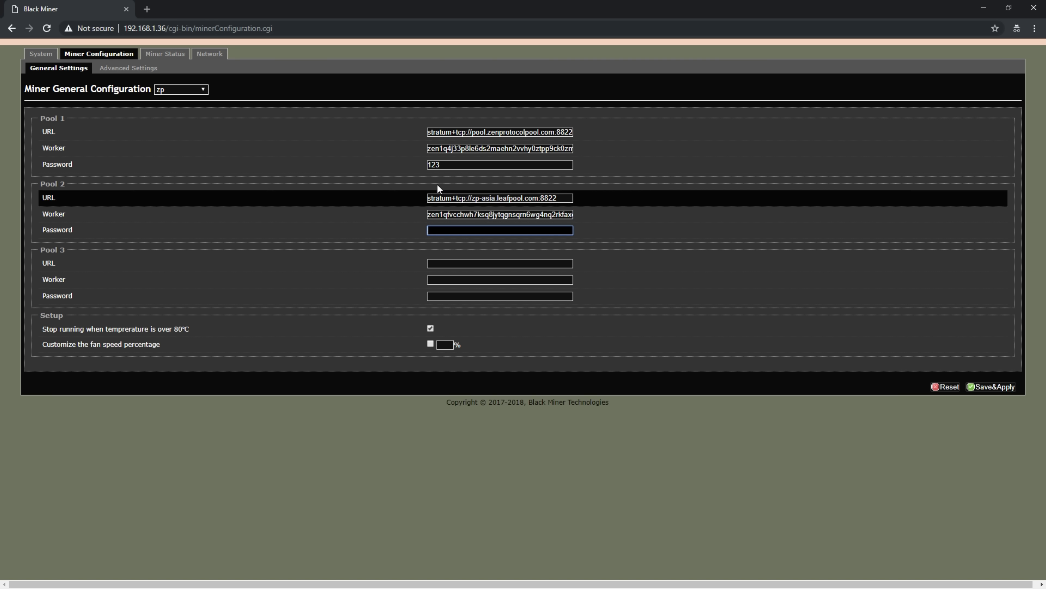
{"action": "left_click_drag", "start_coordinate": [497, 214], "coordinate": [391, 213]}
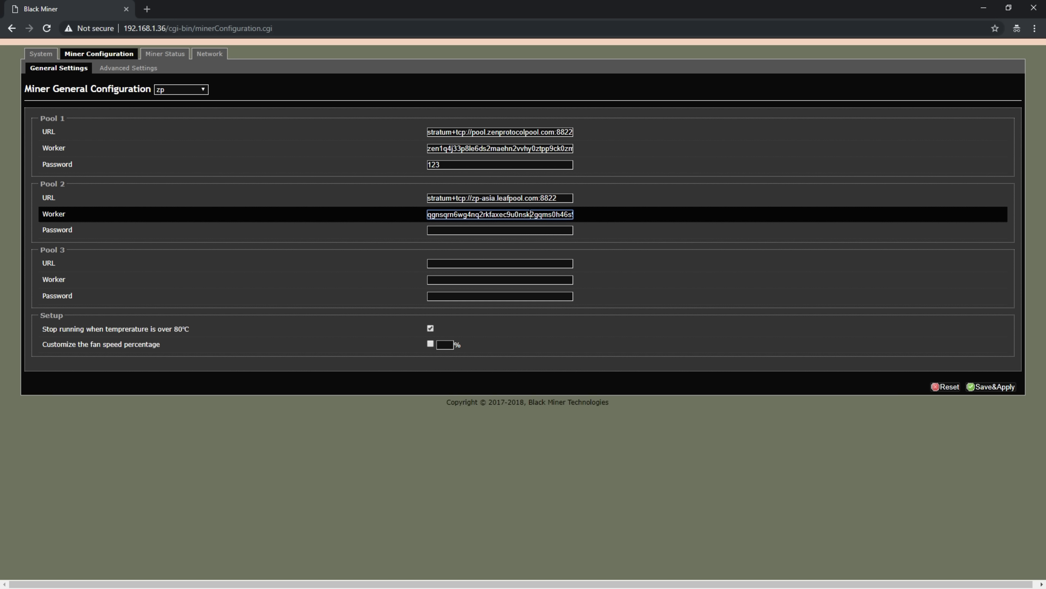
{"action": "key", "text": "BackSpace"}
{"action": "left_click_drag", "start_coordinate": [500, 214], "coordinate": [374, 210]}
{"action": "key", "text": "BackSpace"}
{"action": "key", "text": "BackSpace"}
{"action": "left_click_drag", "start_coordinate": [497, 198], "coordinate": [324, 199]}
{"action": "key", "text": "BackSpace"}
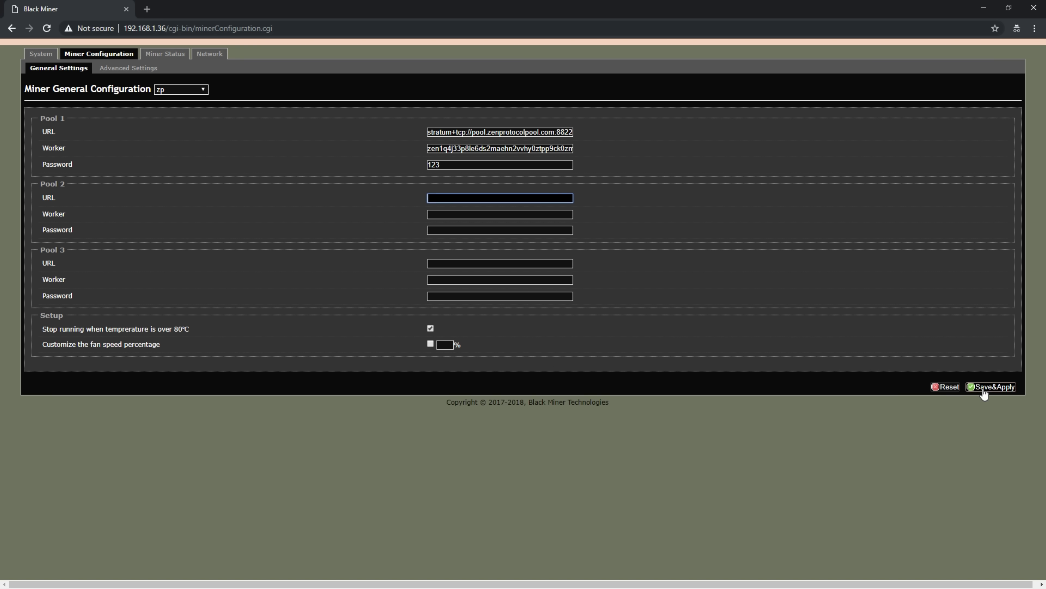
{"action": "left_click", "coordinate": [984, 388]}
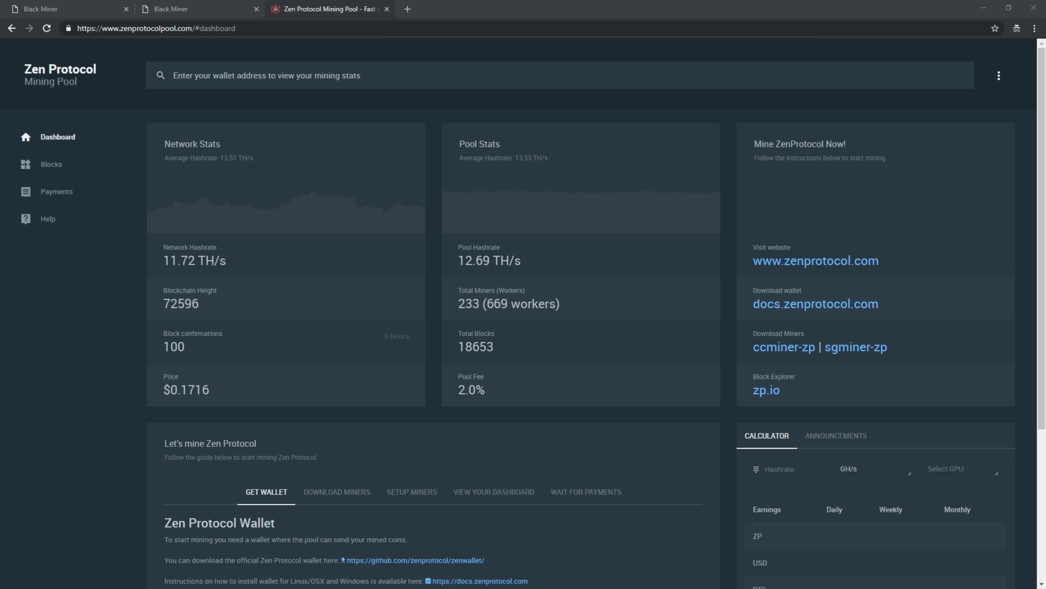
Step: Look up the wallet's stats on the Zen Protocol pool, then return to the first miner's tab
{"action": "left_click", "coordinate": [255, 76]}
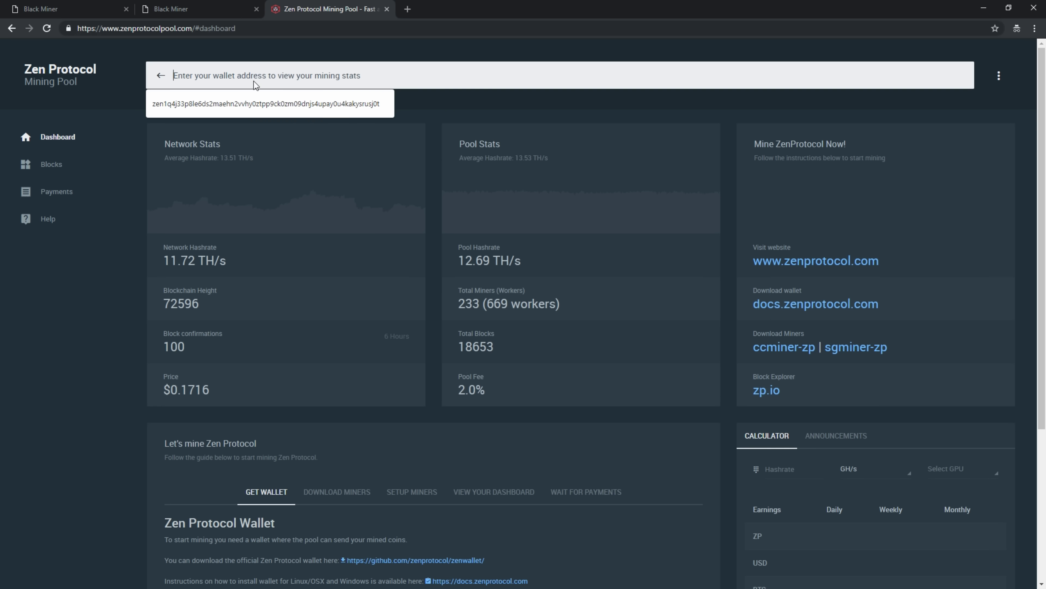
{"action": "right_click", "coordinate": [254, 82]}
{"action": "left_click", "coordinate": [296, 168]}
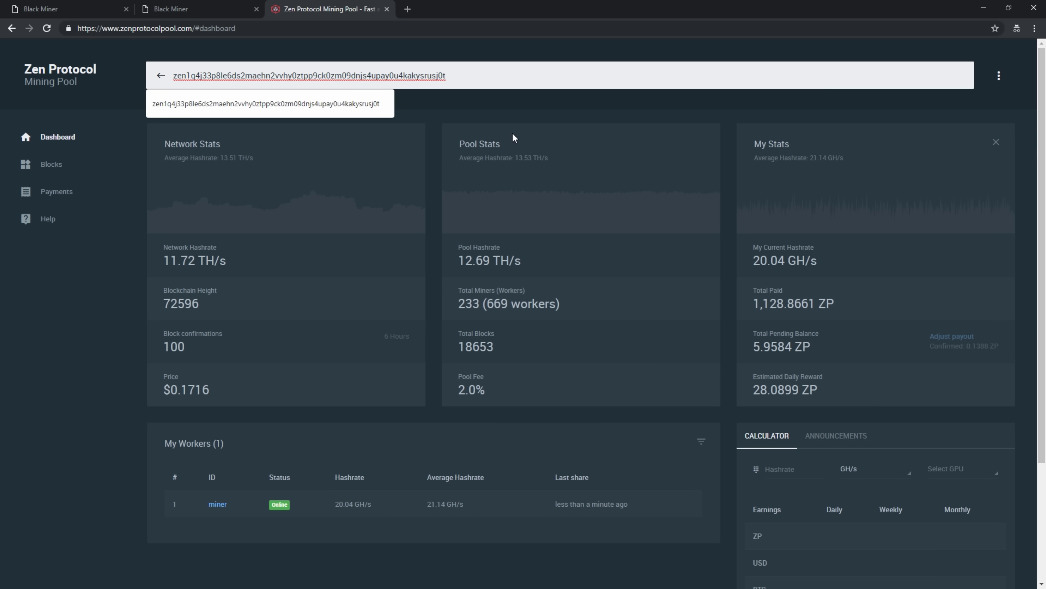
{"action": "key", "text": "ctrl+1"}
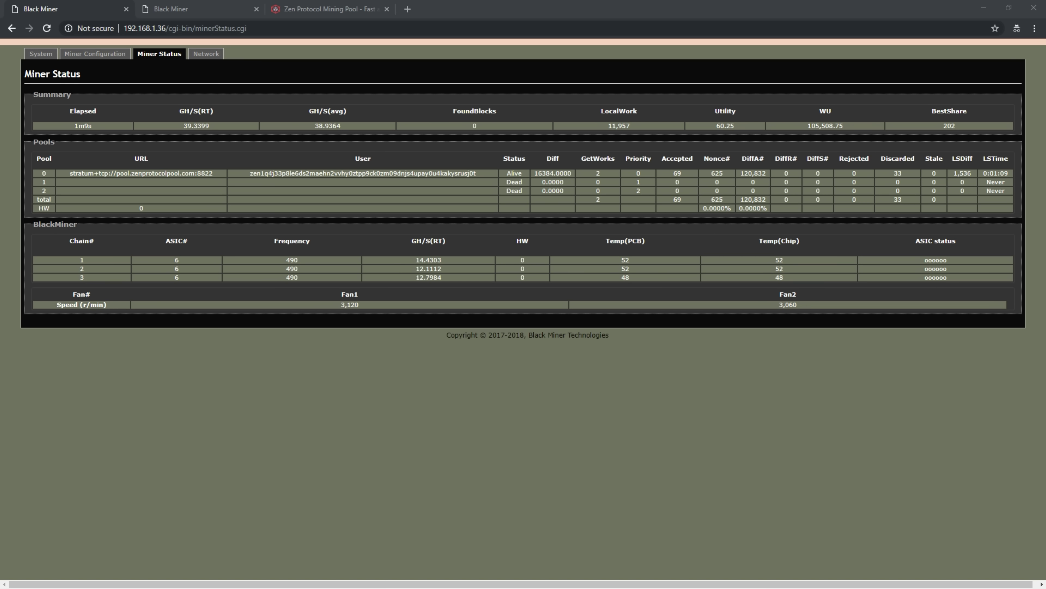
Step: Recheck the wallet on the Zen Protocol pool dashboard, then view the second miner's status
{"action": "key", "text": "ctrl+3"}
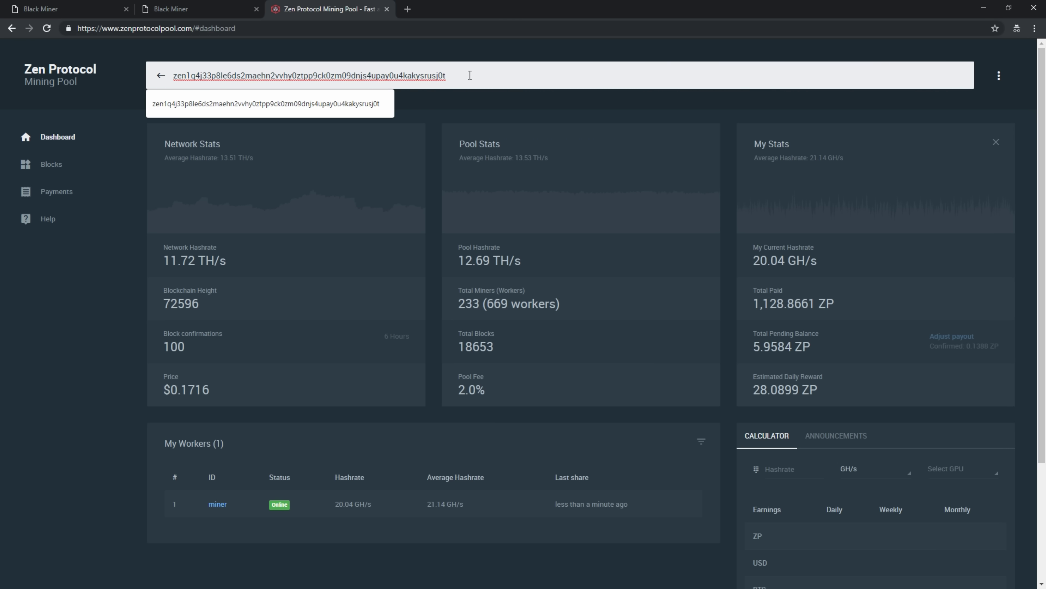
{"action": "left_click", "coordinate": [229, 105]}
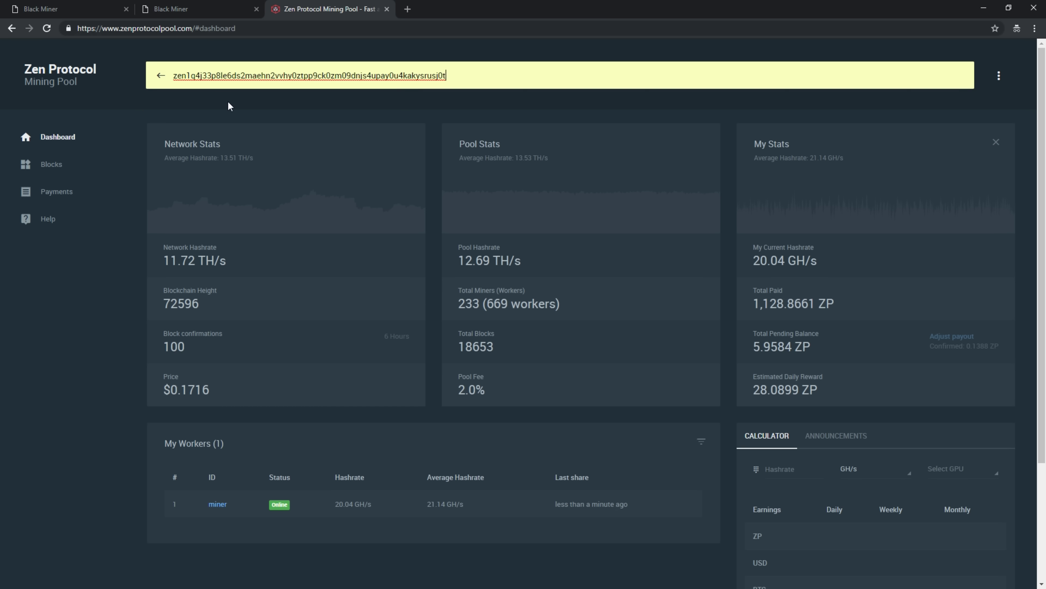
{"action": "left_click", "coordinate": [999, 77]}
{"action": "left_click", "coordinate": [798, 49]}
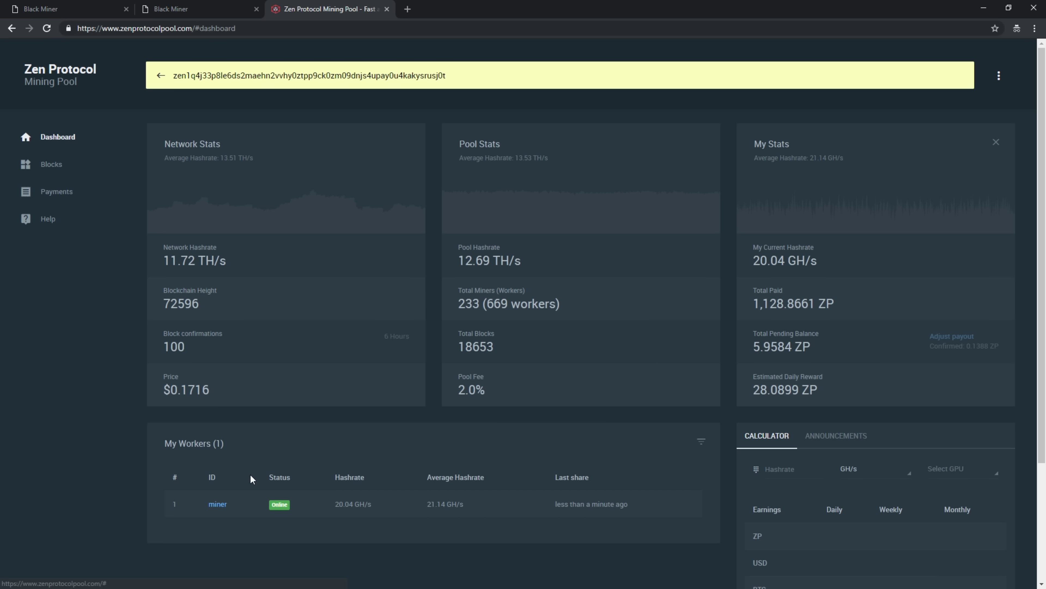
{"action": "left_click", "coordinate": [188, 10]}
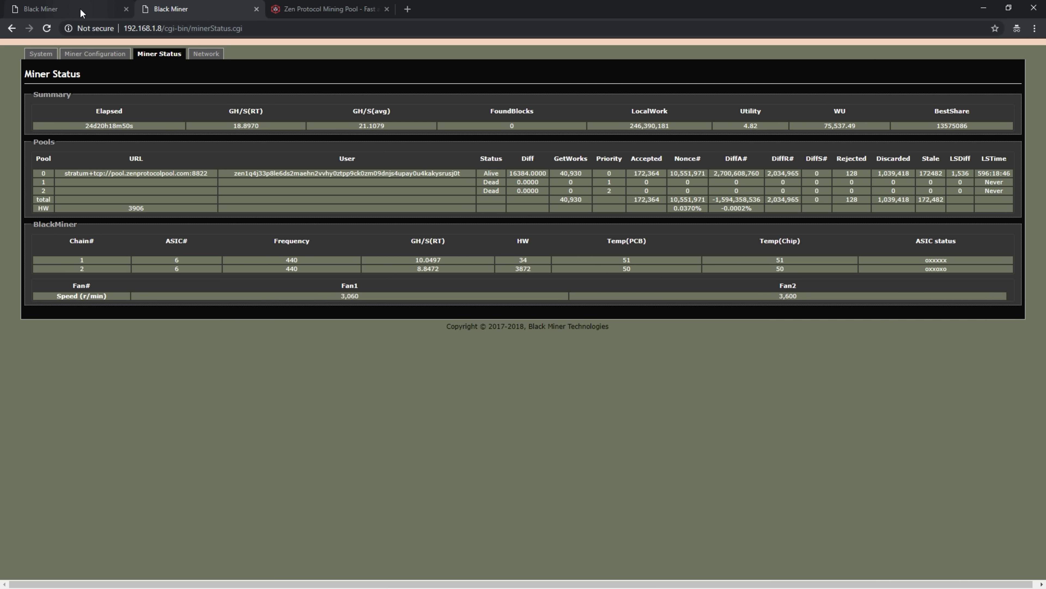
Step: Switch the first miner's coin to tribus and paste the new wallet address as Pool 1 worker
{"action": "key", "text": "ctrl+shift+Tab"}
{"action": "left_click", "coordinate": [203, 90]}
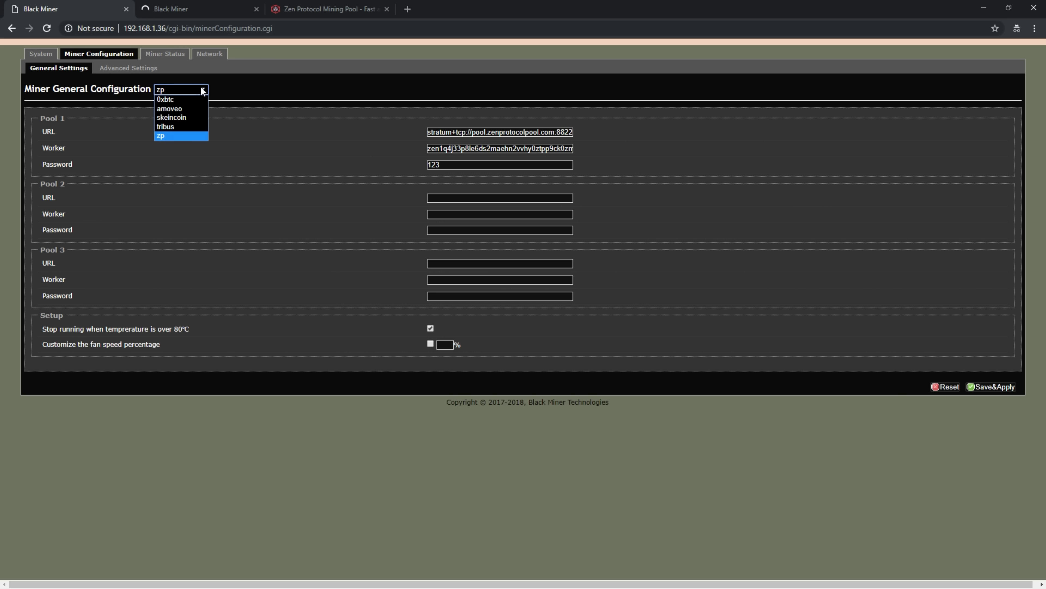
{"action": "left_click", "coordinate": [177, 127]}
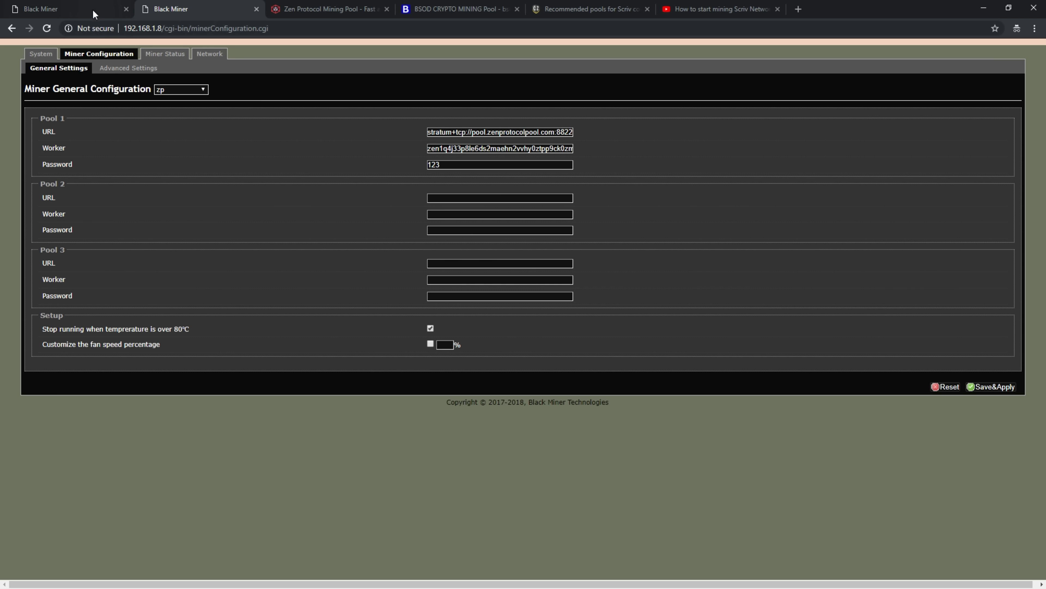
{"action": "left_click", "coordinate": [93, 11]}
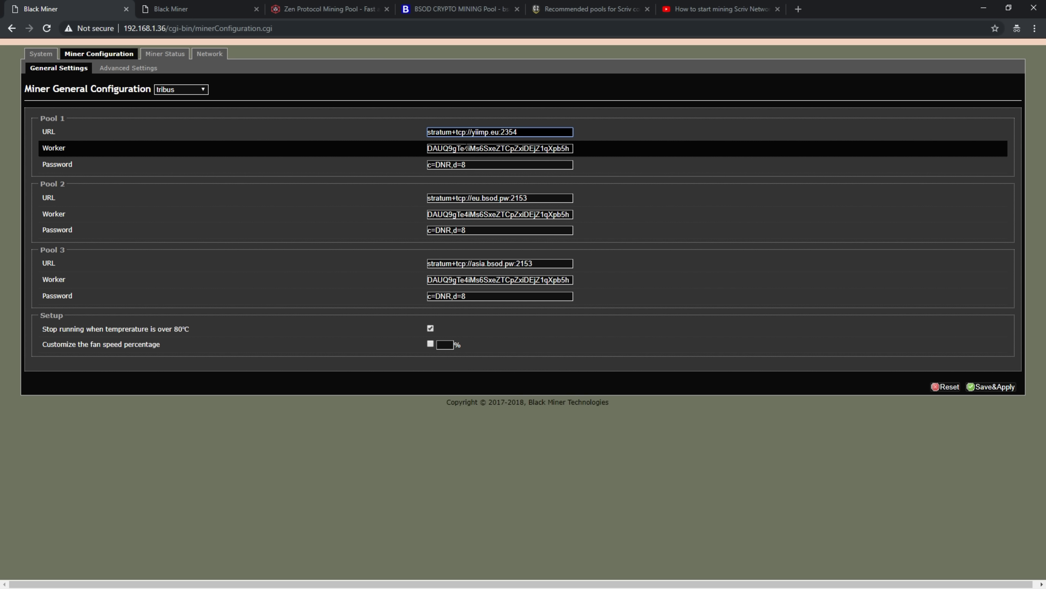
{"action": "double_click", "coordinate": [466, 148]}
{"action": "key", "text": "ctrl+v"}
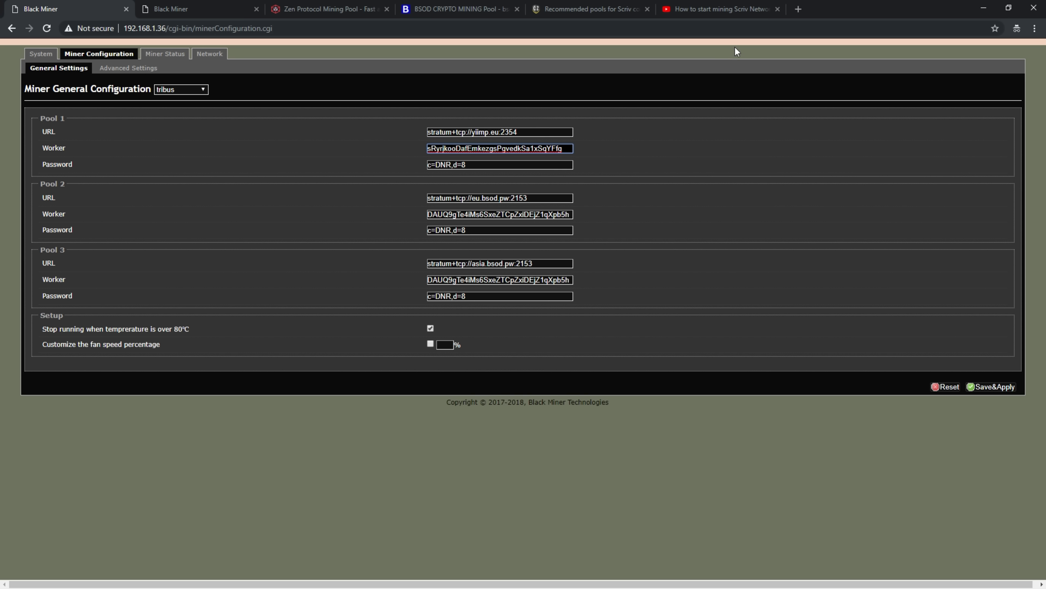
{"action": "left_click", "coordinate": [482, 10]}
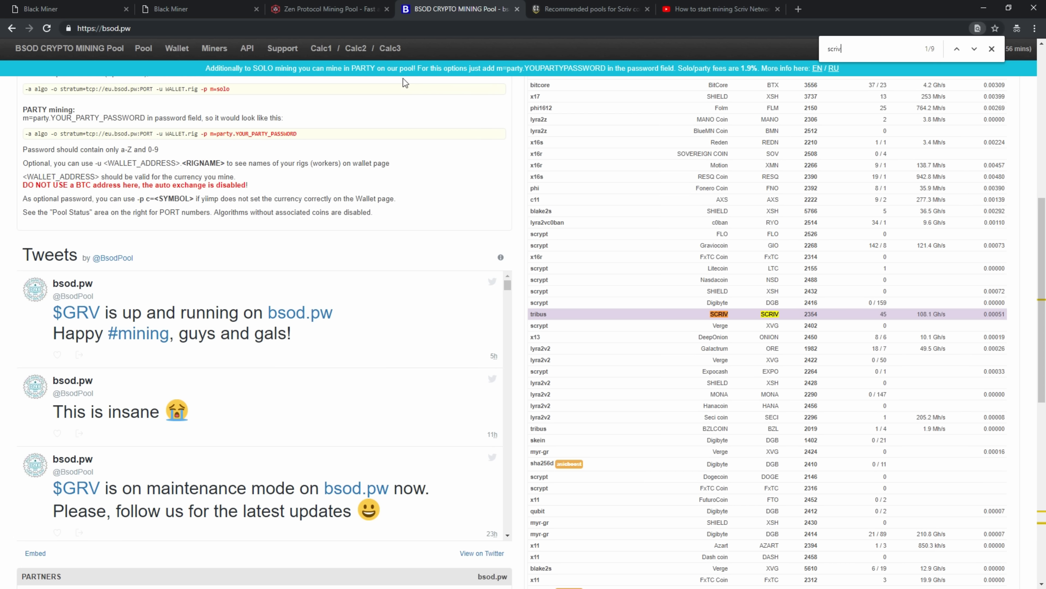
{"action": "left_click", "coordinate": [82, 9]}
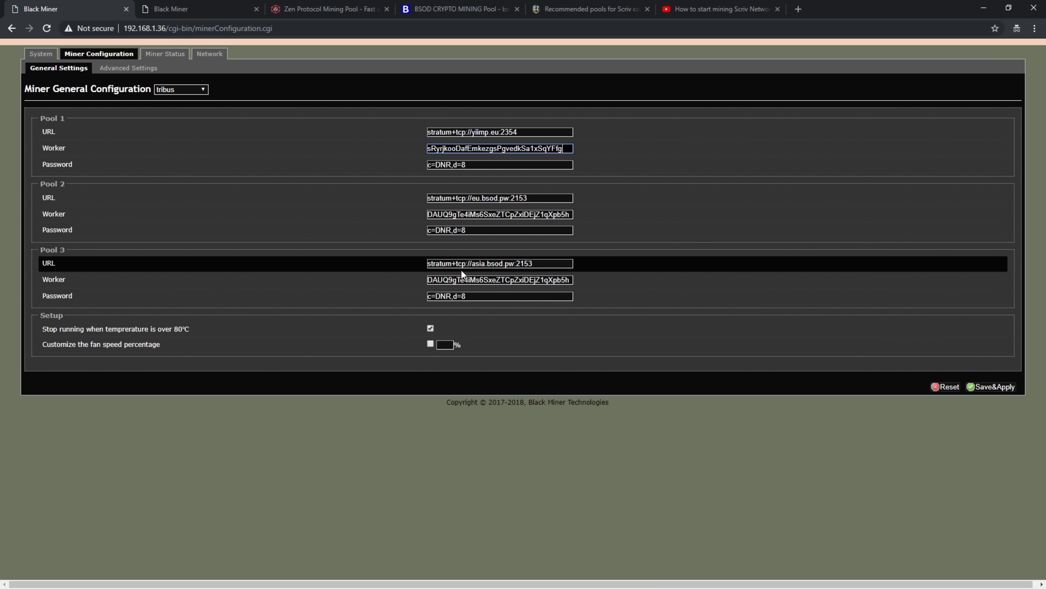
{"action": "left_click_drag", "start_coordinate": [436, 164], "coordinate": [503, 161]}
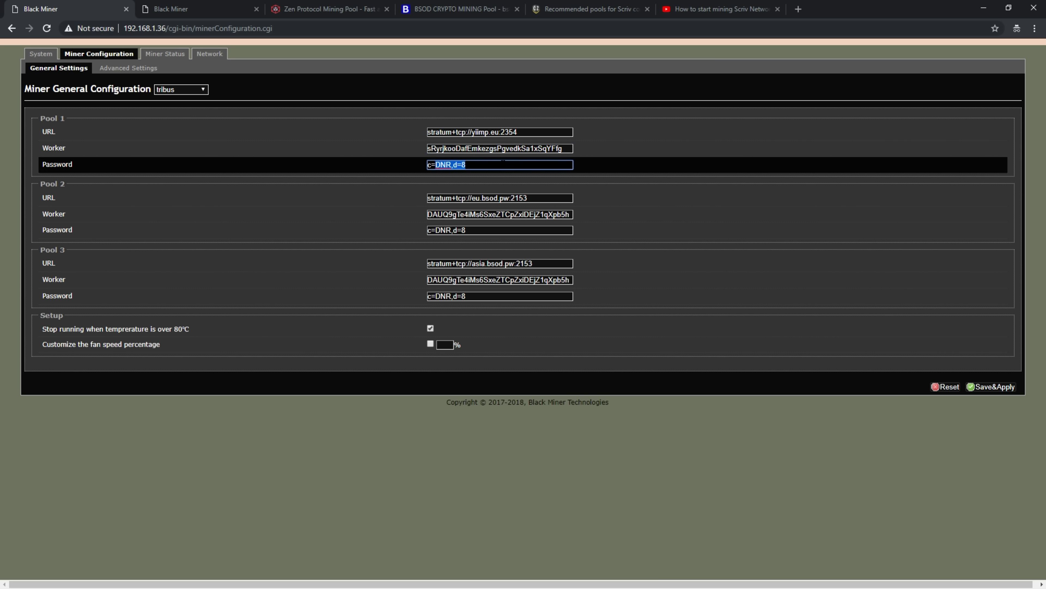
{"action": "type", "text": "SCRIV,d=8"}
{"action": "left_click", "coordinate": [533, 199]}
{"action": "left_click_drag", "start_coordinate": [533, 199], "coordinate": [412, 199]}
{"action": "key", "text": "Delete"}
{"action": "left_click_drag", "start_coordinate": [505, 214], "coordinate": [351, 215]}
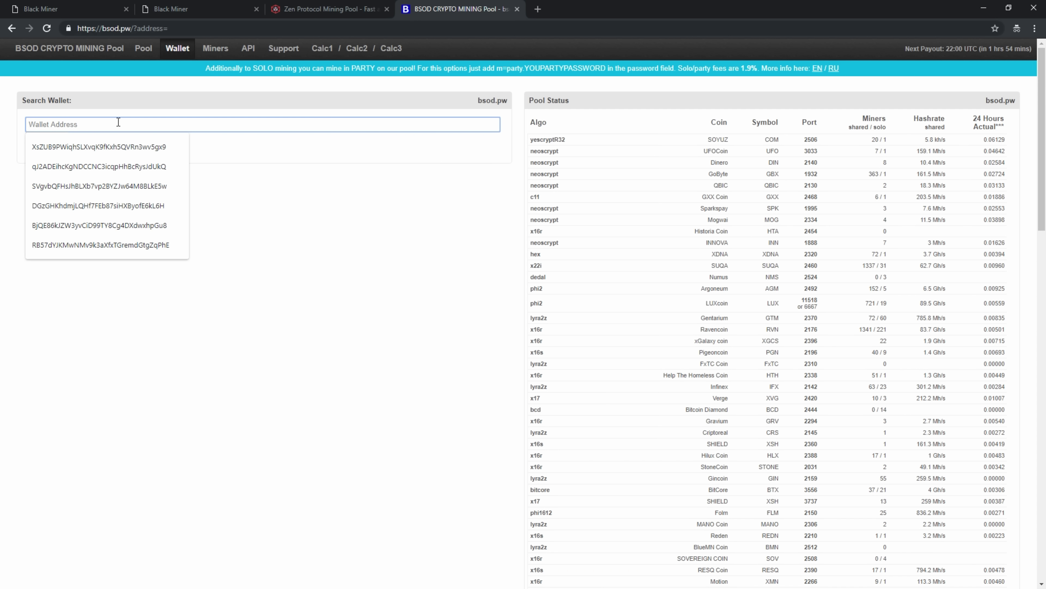
{"action": "type", "text": "sRyrjkooDafEmkezgsPgvedkSa1xSqYFfg"}
{"action": "left_click", "coordinate": [46, 140]}
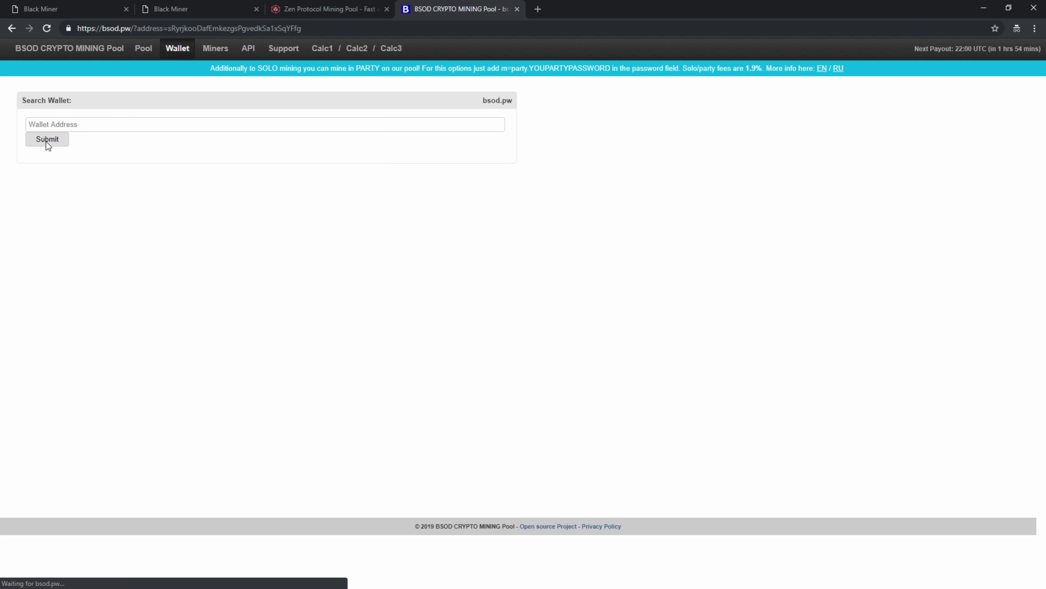
{"action": "left_click", "coordinate": [77, 12]}
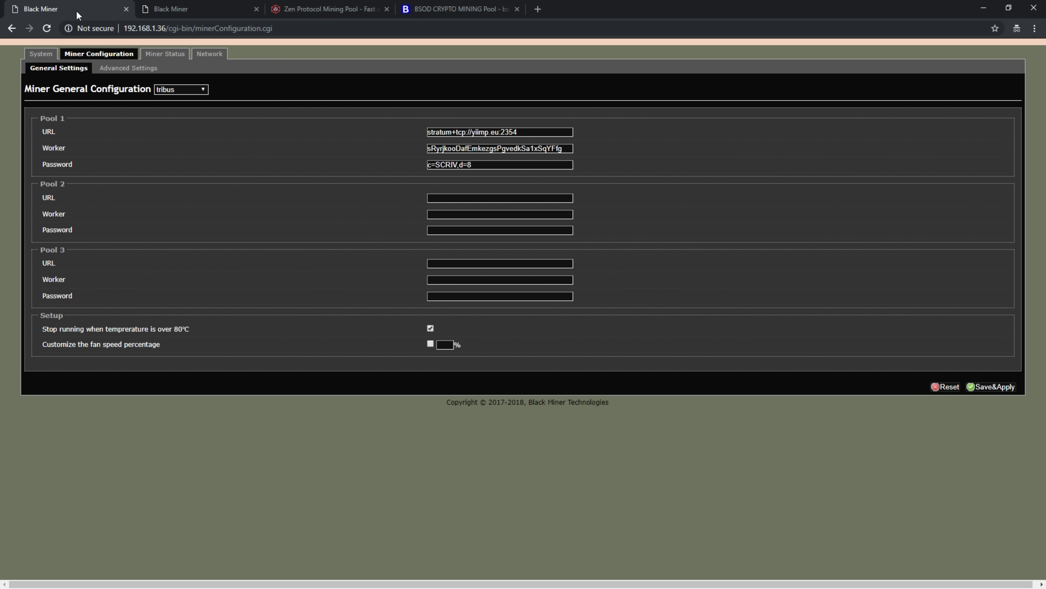
Step: Check the second miner's 0xbtc configuration, then open the first miner's status page
{"action": "left_click", "coordinate": [165, 53]}
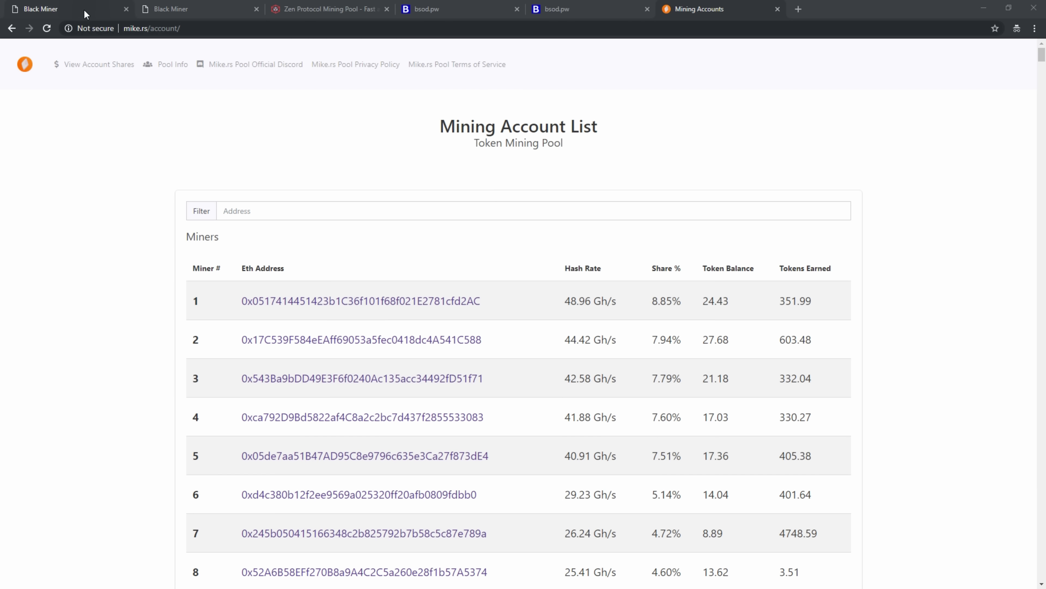
{"action": "left_click", "coordinate": [82, 9]}
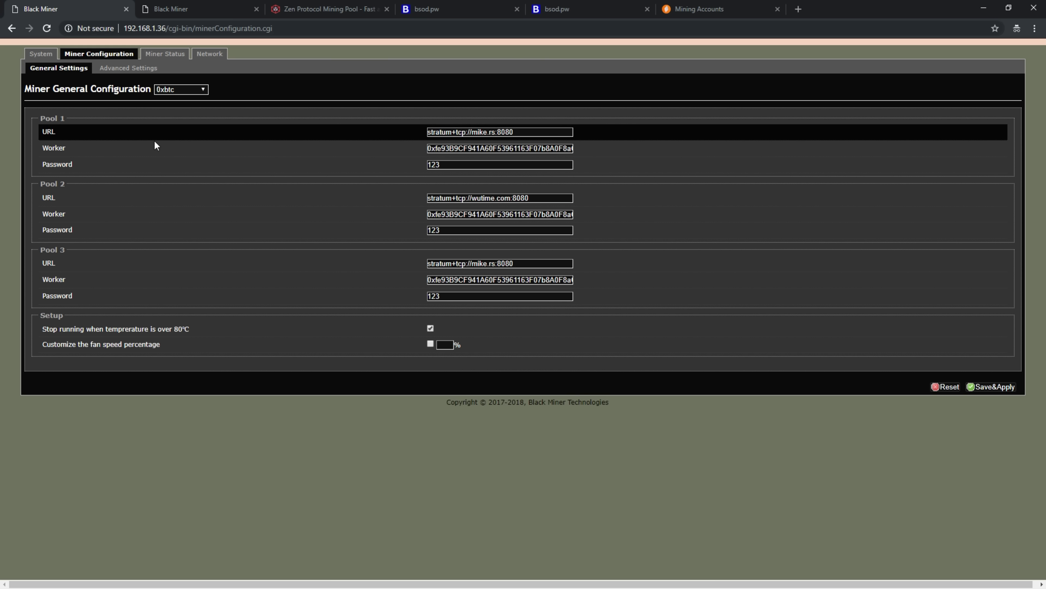
{"action": "left_click", "coordinate": [174, 12]}
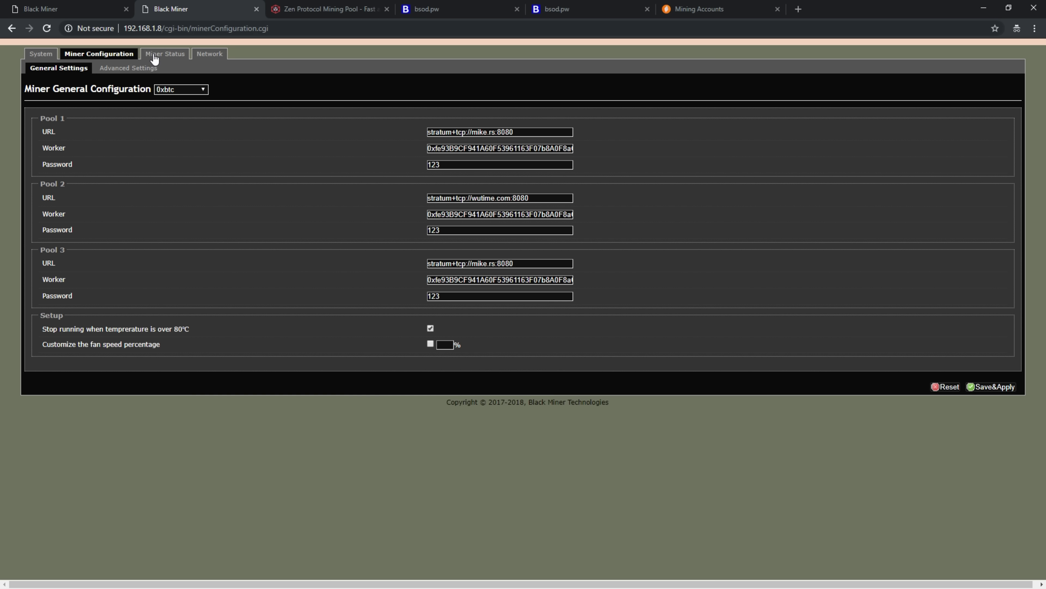
{"action": "left_click", "coordinate": [102, 12]}
{"action": "left_click", "coordinate": [173, 54]}
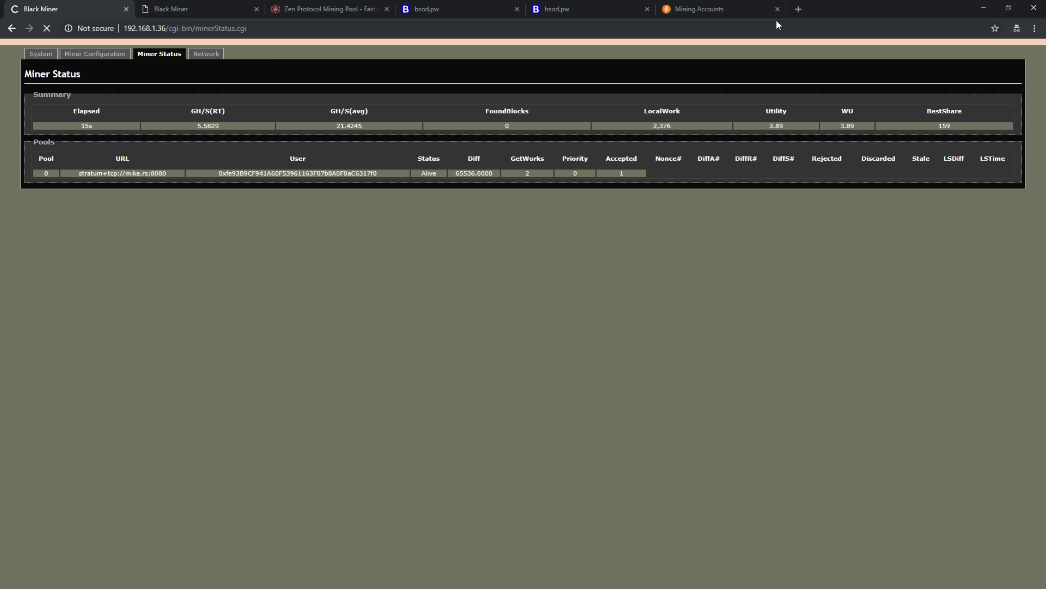
Step: Filter the mike.rs mining accounts list by the wallet address, then return to the first miner
{"action": "left_click", "coordinate": [700, 8]}
{"action": "right_click", "coordinate": [242, 215]}
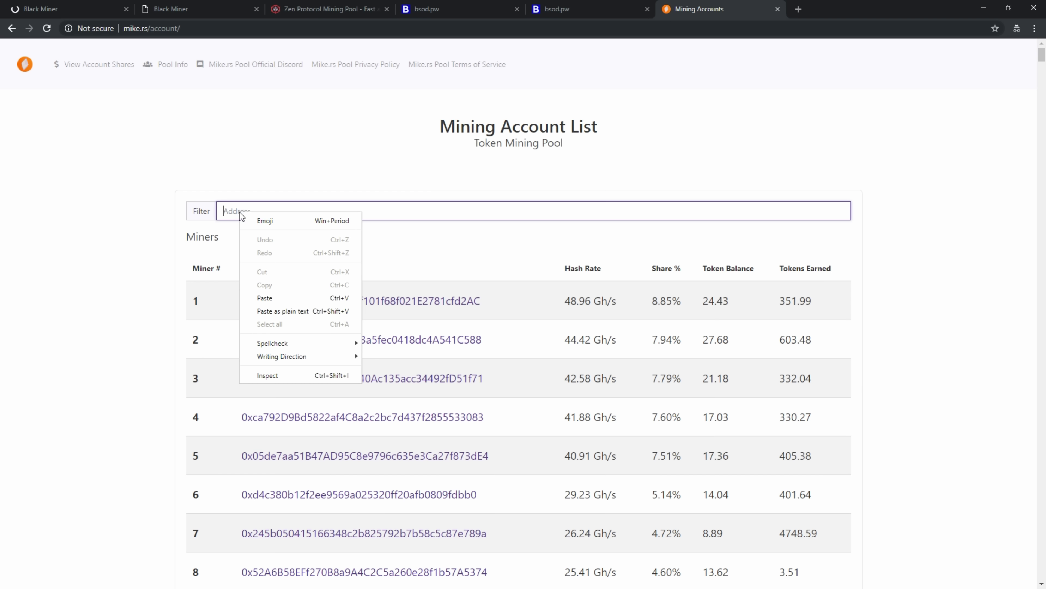
{"action": "left_click", "coordinate": [272, 298]}
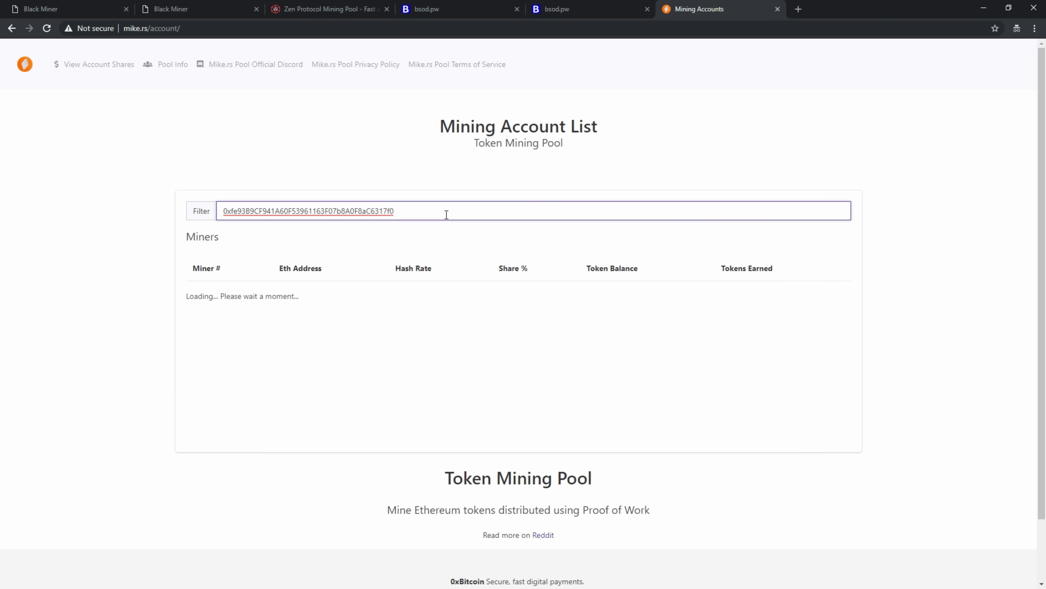
{"action": "left_click", "coordinate": [86, 12]}
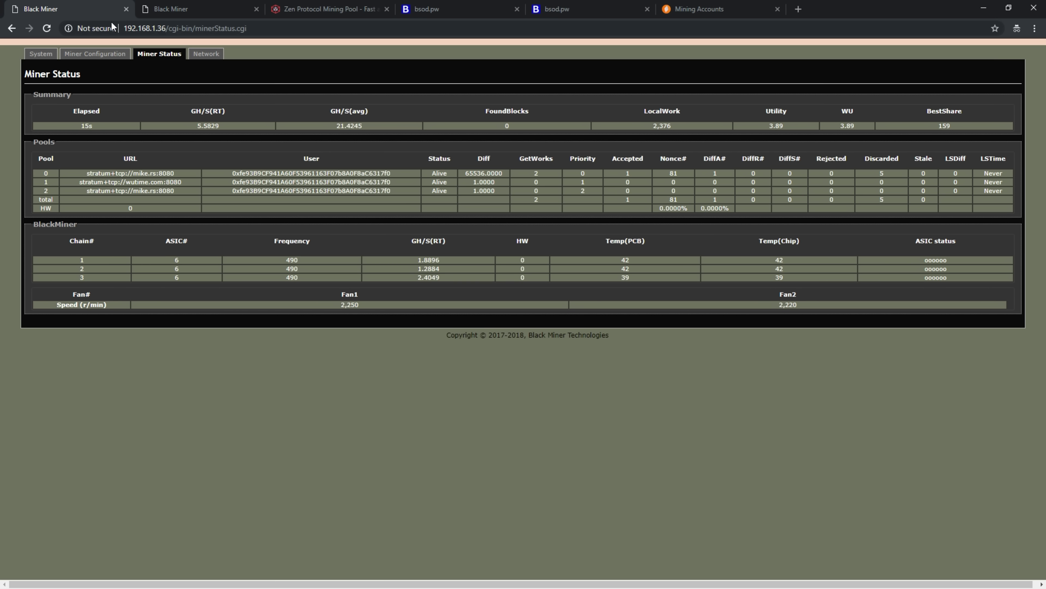
Step: Reload the Miner Status page to refresh the miner's readings
{"action": "left_click", "coordinate": [145, 56]}
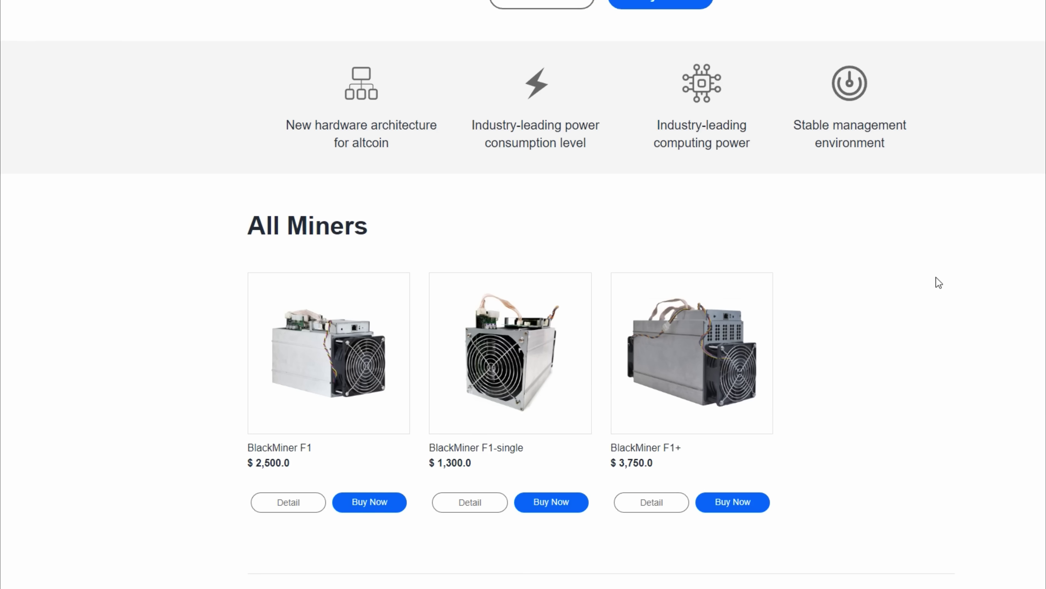
{"action": "scroll", "coordinate": [936, 277], "scroll_direction": "up", "scroll_amount": 5}
{"action": "scroll", "coordinate": [935, 277], "scroll_direction": "down", "scroll_amount": 6}
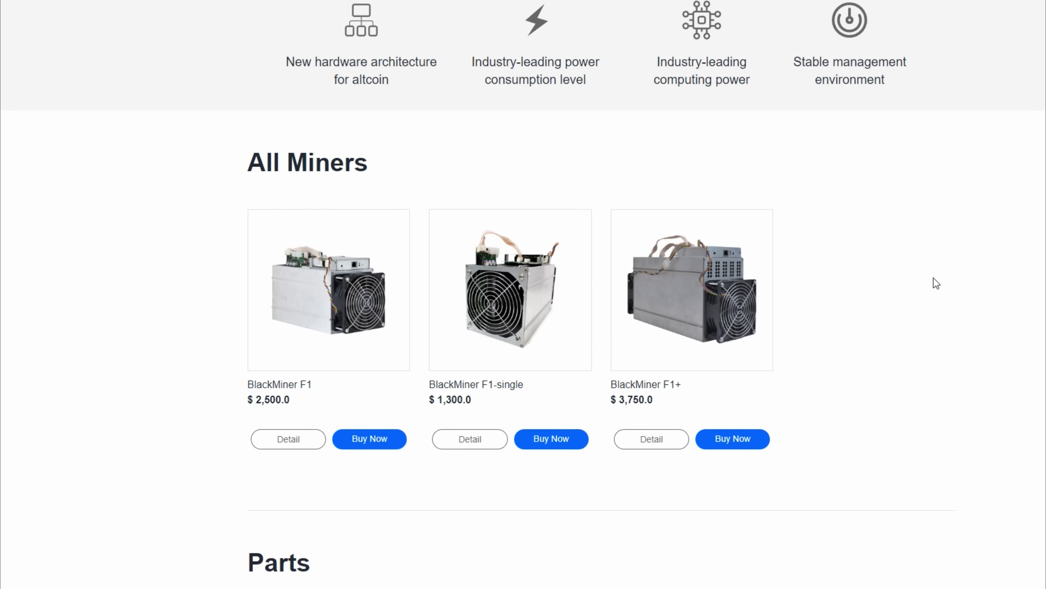
{"action": "scroll", "coordinate": [934, 279], "scroll_direction": "down", "scroll_amount": 3}
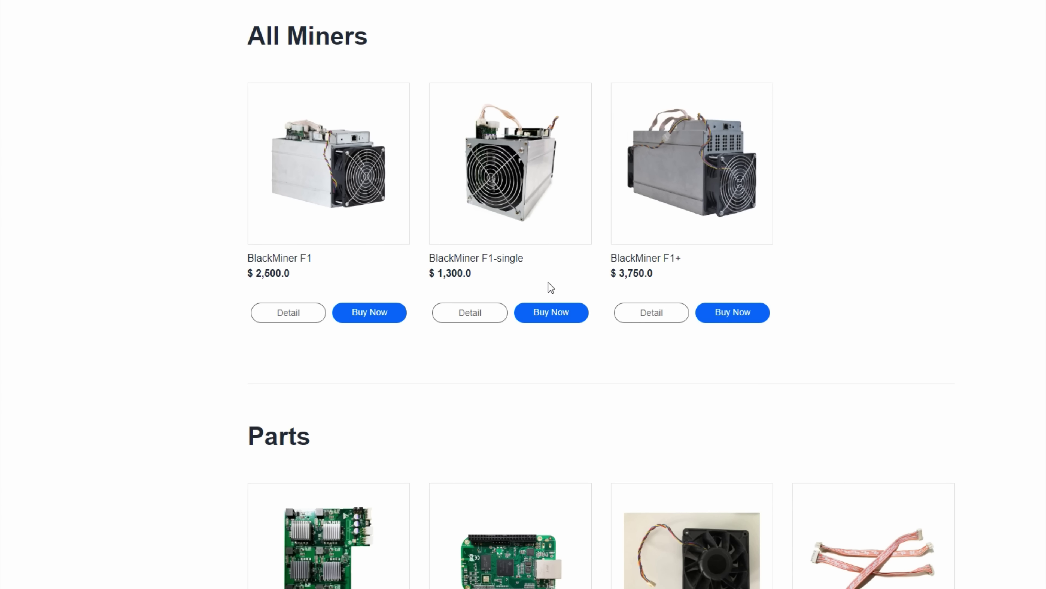
{"action": "left_click", "coordinate": [478, 312]}
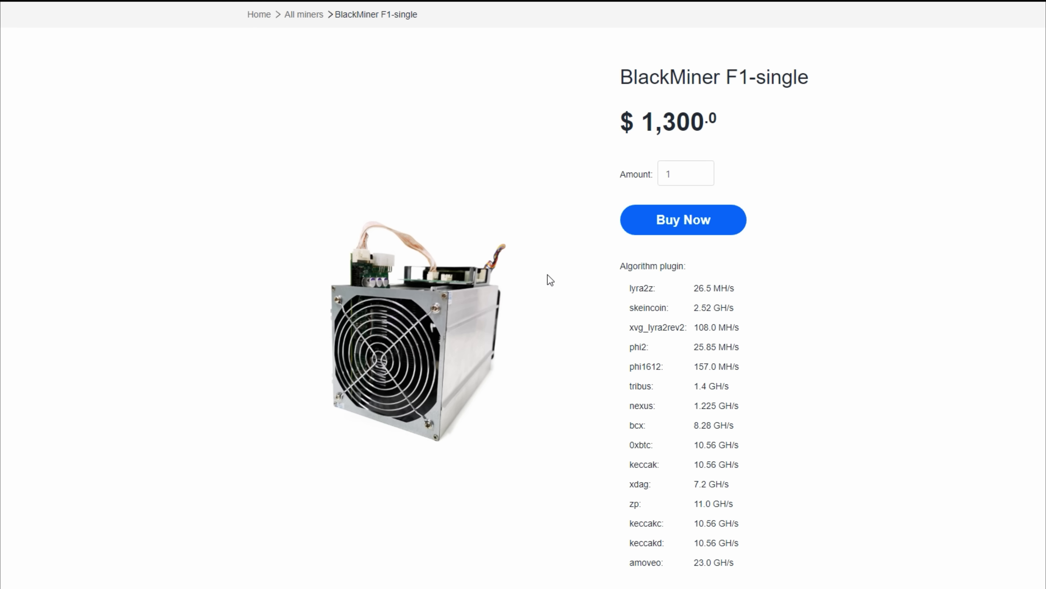
{"action": "scroll", "coordinate": [547, 275], "scroll_direction": "down", "scroll_amount": 5}
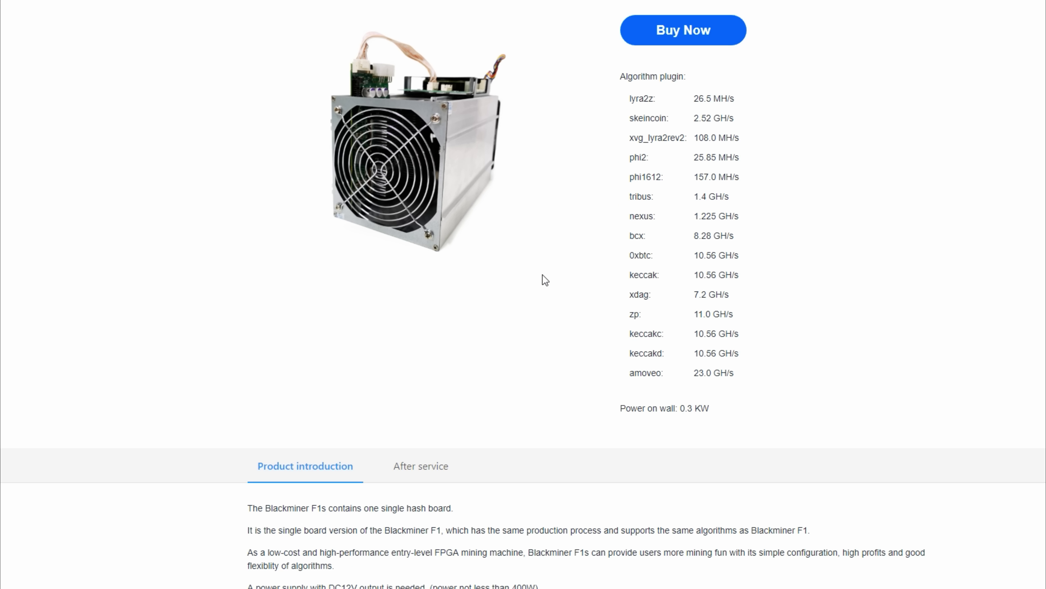
{"action": "scroll", "coordinate": [543, 280], "scroll_direction": "up", "scroll_amount": 5}
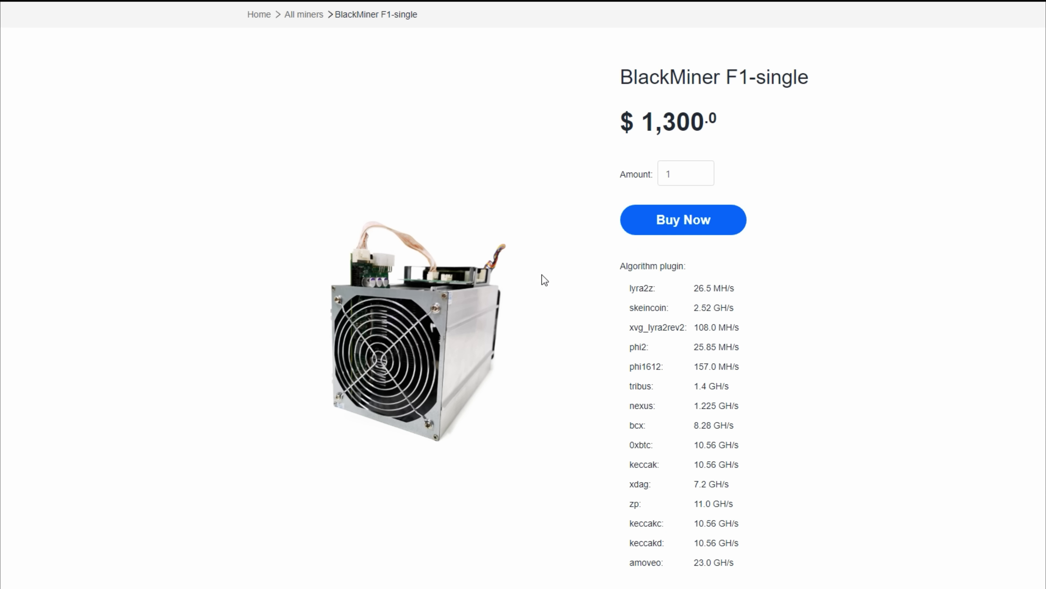
{"action": "key", "text": "alt+Left"}
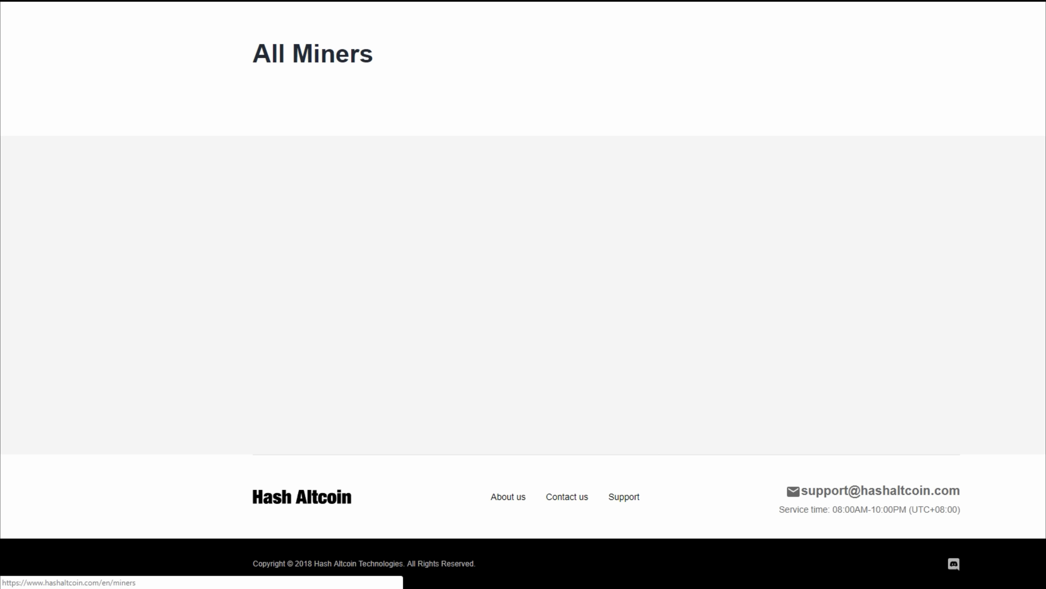
{"action": "scroll", "coordinate": [562, 285], "scroll_direction": "down", "scroll_amount": 10}
{"action": "scroll", "coordinate": [562, 305], "scroll_direction": "down", "scroll_amount": 3}
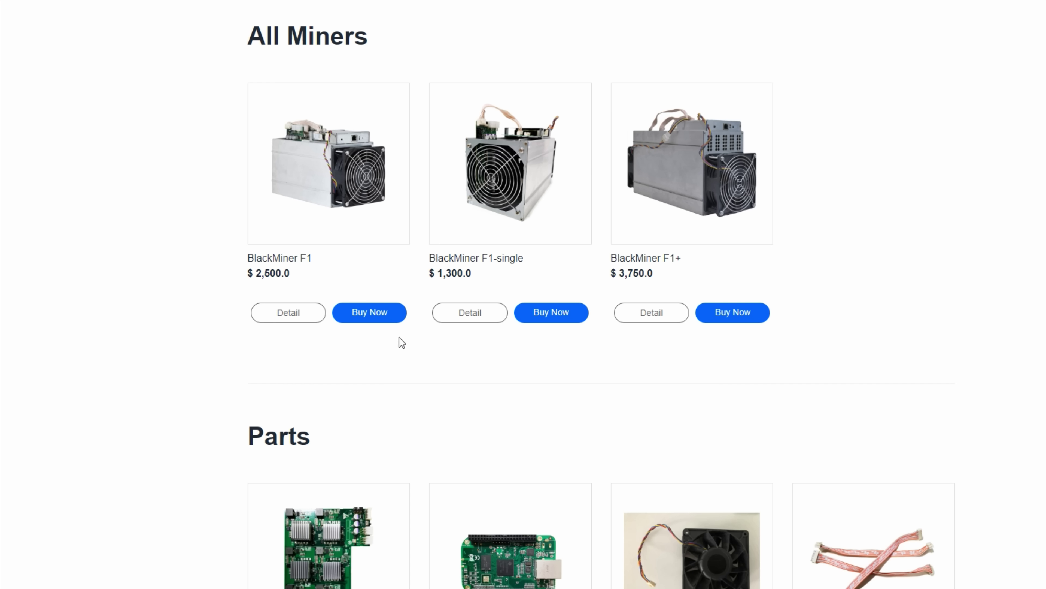
{"action": "scroll", "coordinate": [388, 344], "scroll_direction": "down", "scroll_amount": 2}
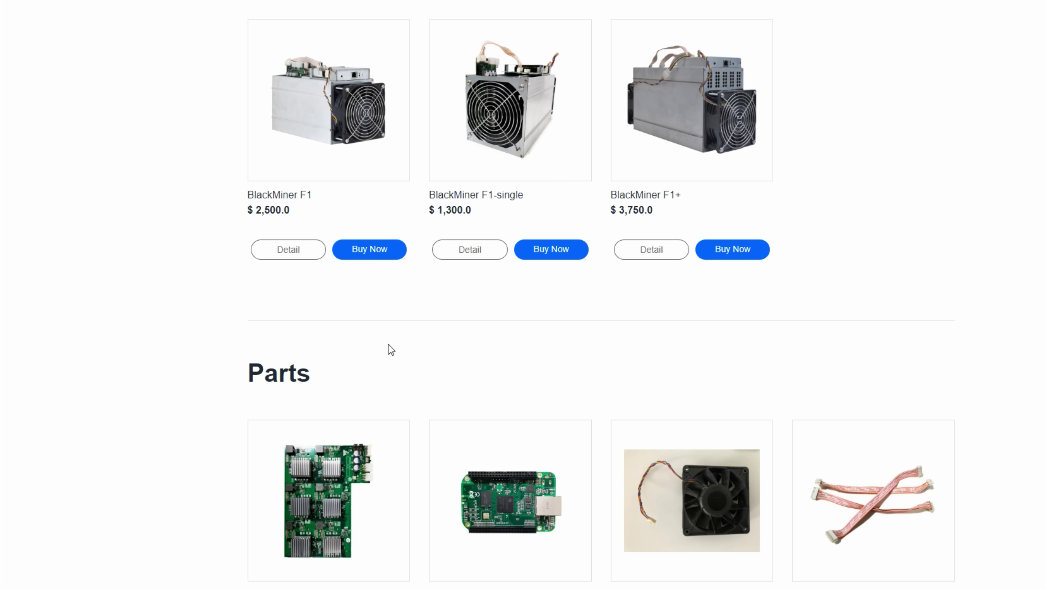
{"action": "scroll", "coordinate": [389, 345], "scroll_direction": "up", "scroll_amount": 10}
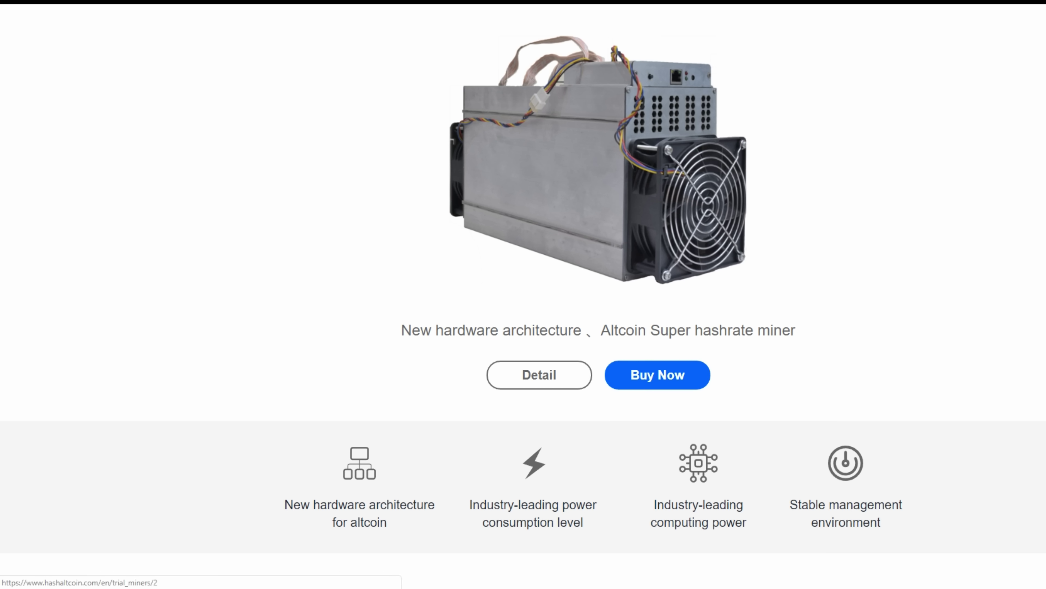
{"action": "left_click", "coordinate": [424, 16]}
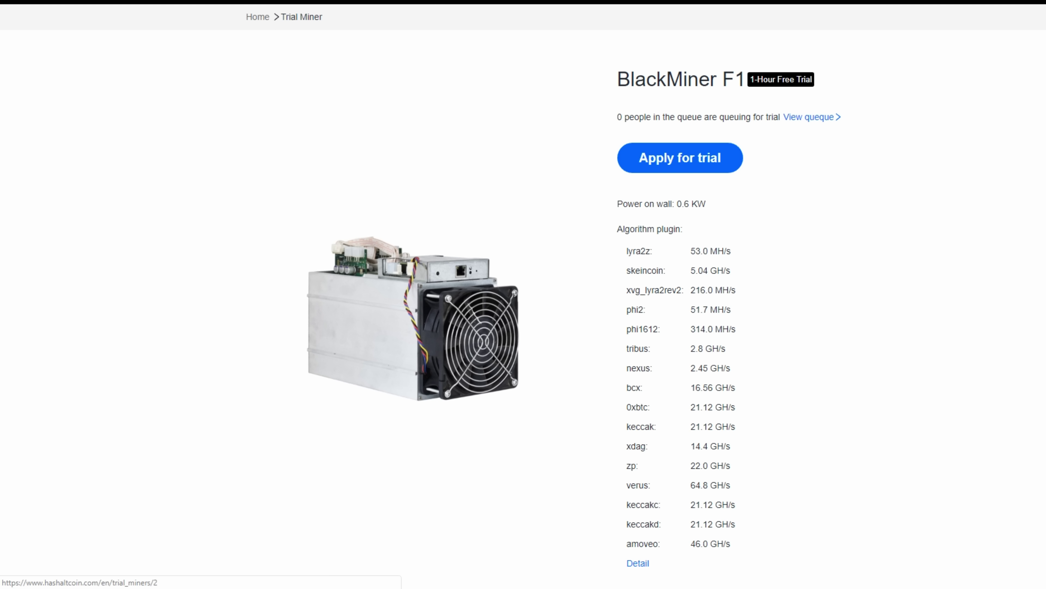
{"action": "key", "text": "alt+Left"}
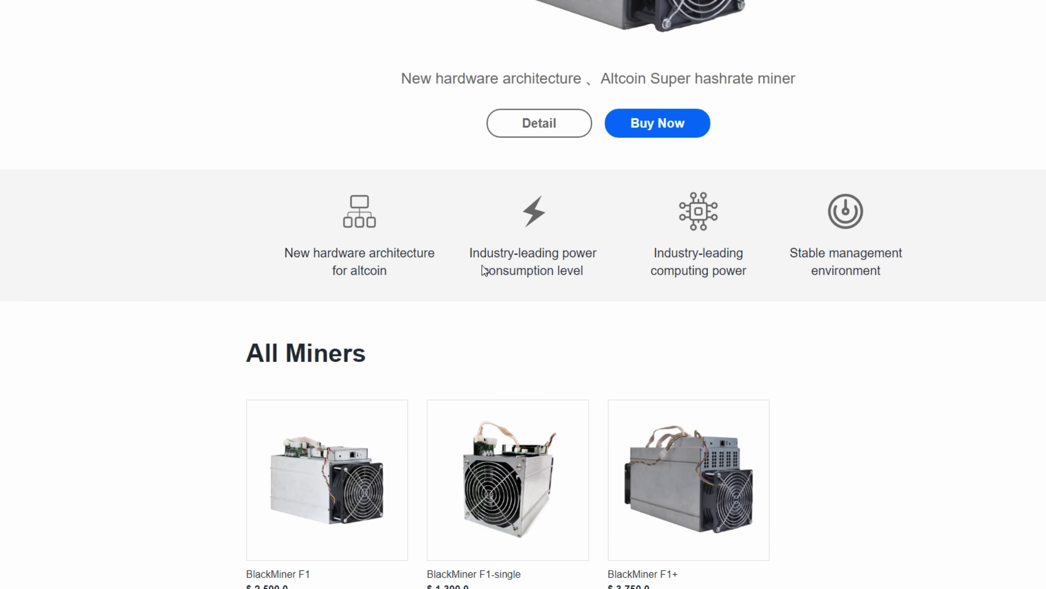
{"action": "scroll", "coordinate": [484, 270], "scroll_direction": "down", "scroll_amount": 15}
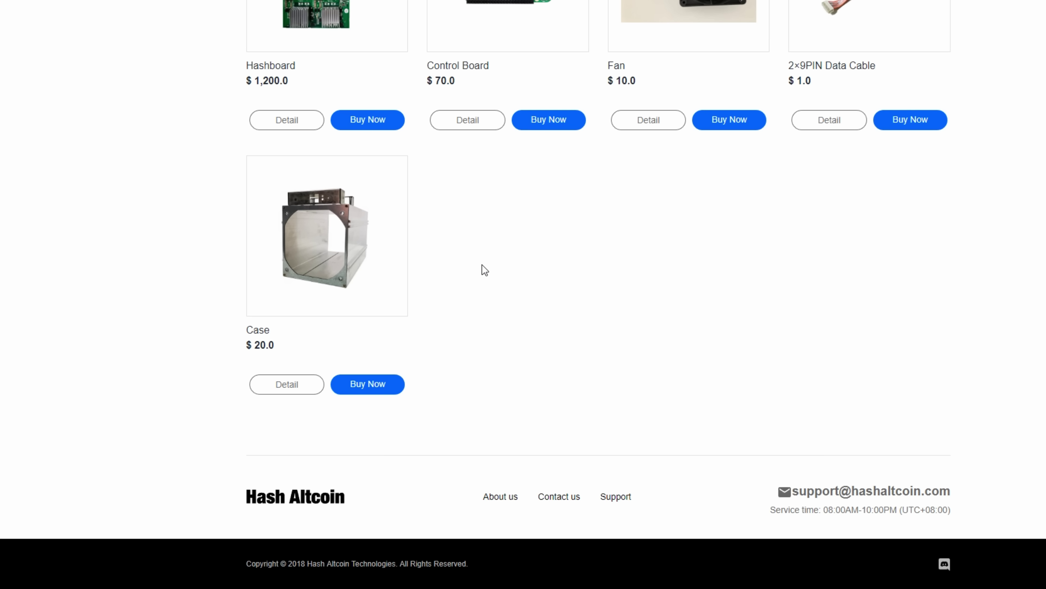
{"action": "scroll", "coordinate": [485, 270], "scroll_direction": "up", "scroll_amount": 12}
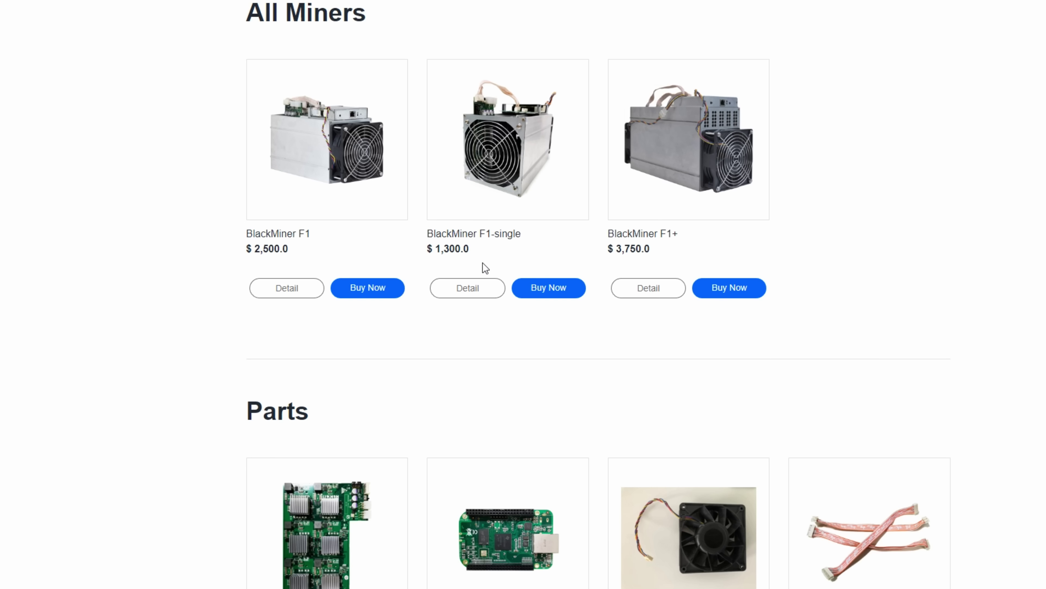